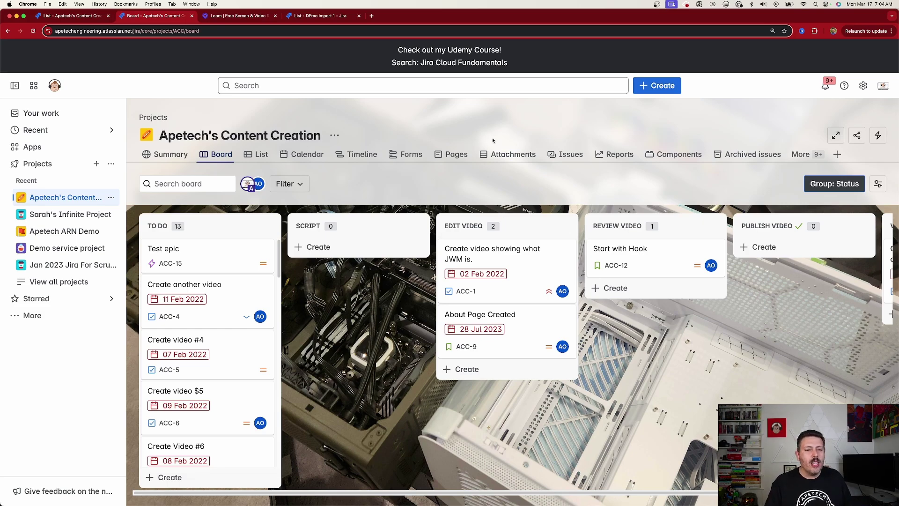
Connect the Samie Demo project's Pages to the Confluence space Demonstration Space.
click(456, 155)
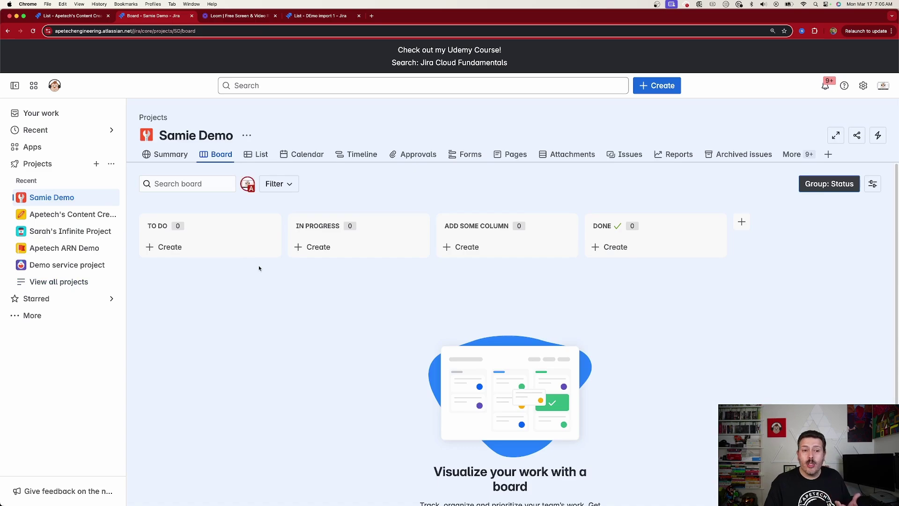
click(514, 157)
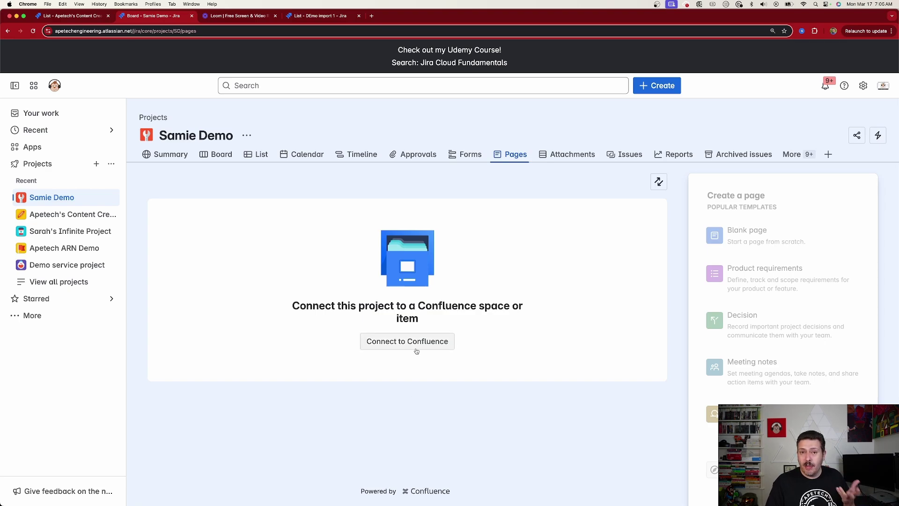
click(393, 342)
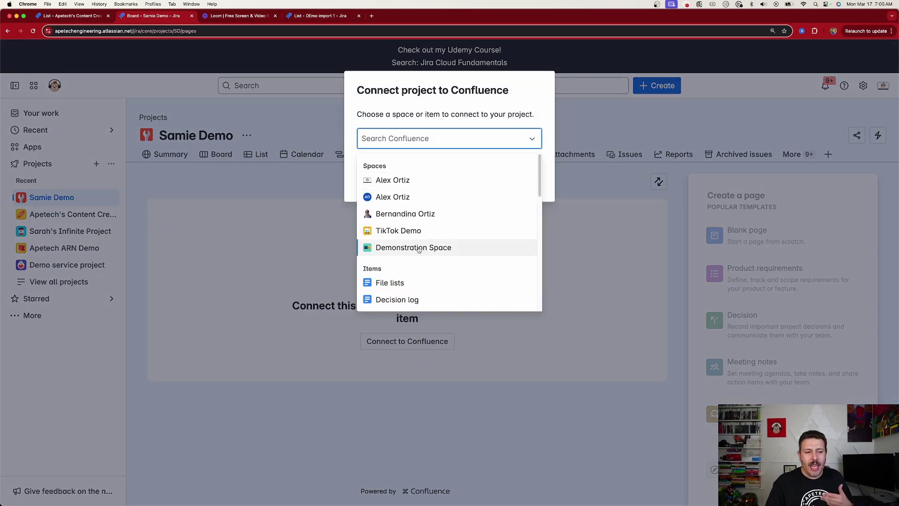
click(419, 248)
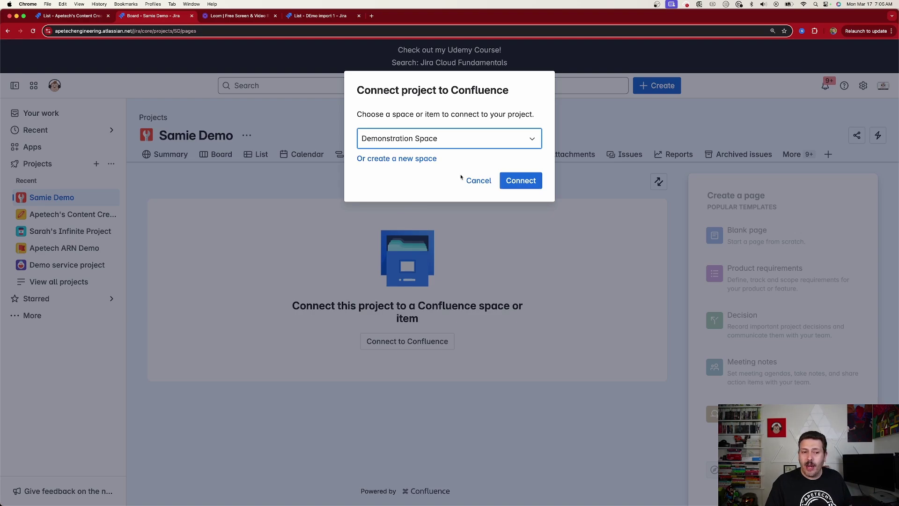
click(518, 181)
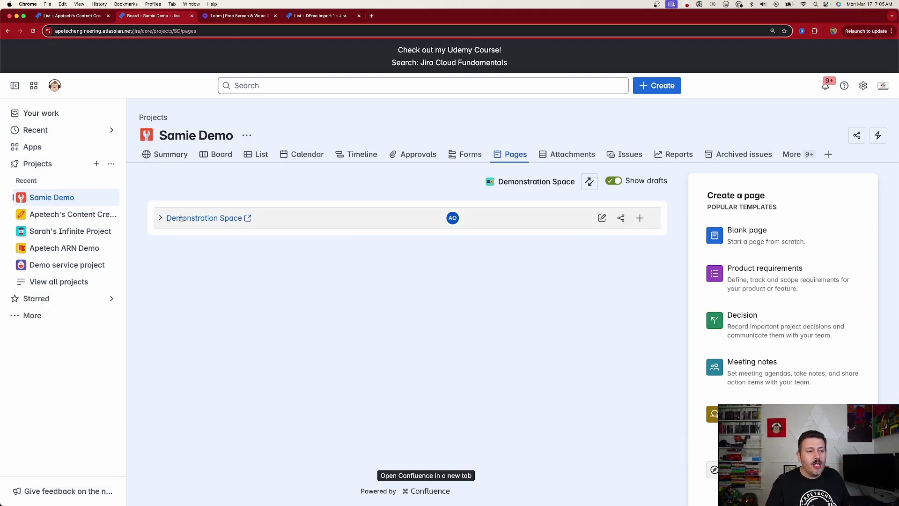
Expand Demonstration Space and view the Getting started page in the editor, then close it.
click(159, 219)
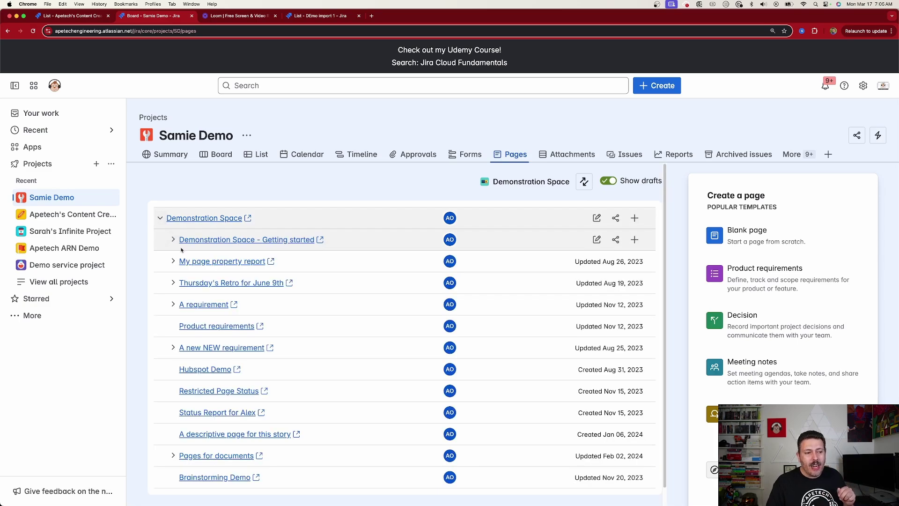
click(224, 241)
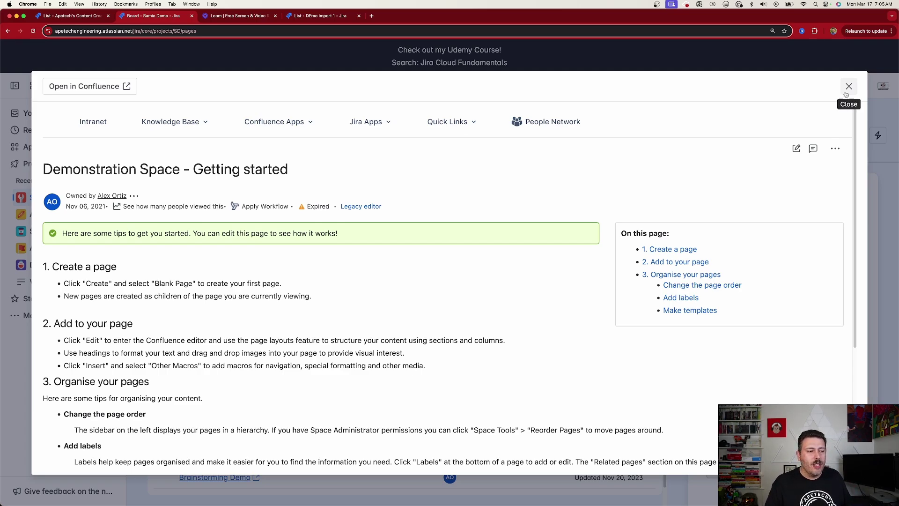
scroll(380, 285, down, 10)
scroll(380, 286, up, 10)
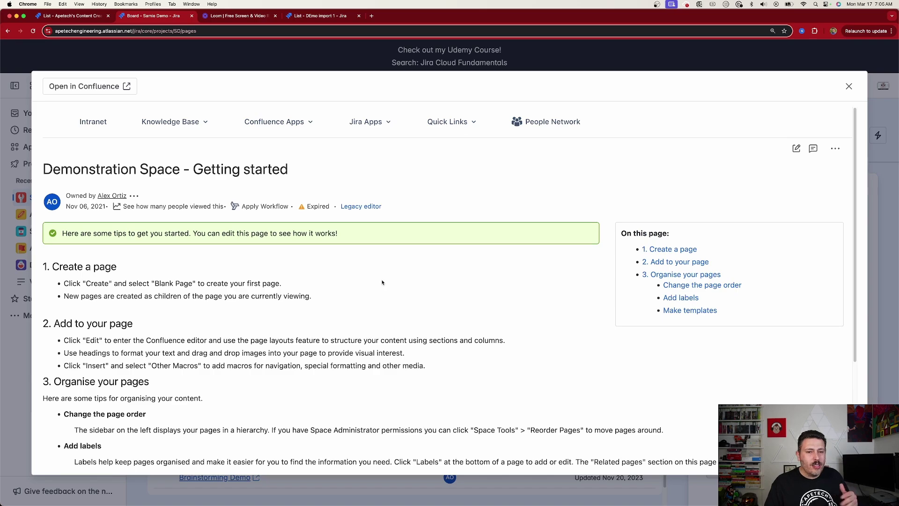
click(796, 148)
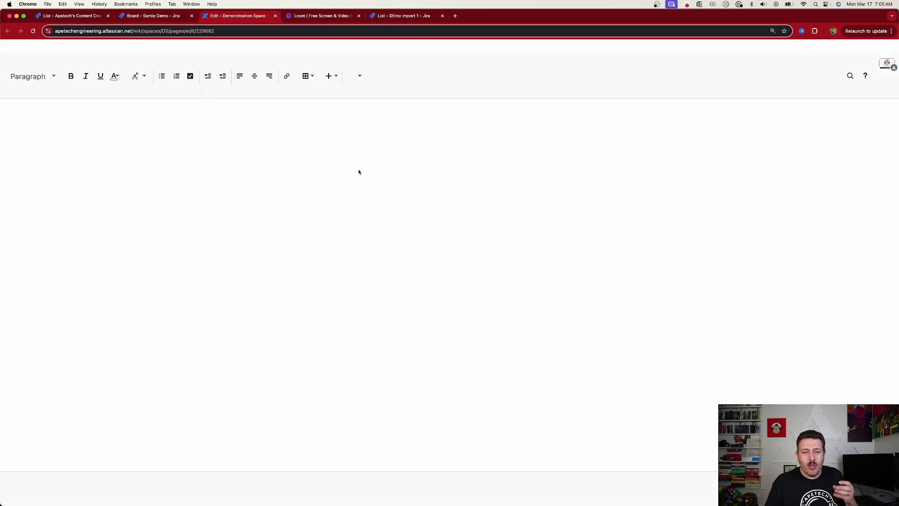
scroll(357, 246, down, 4)
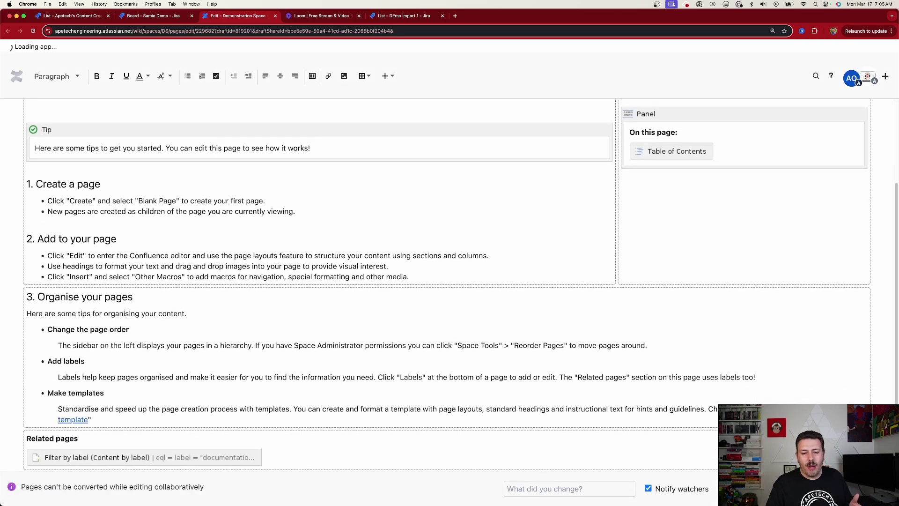
click(275, 17)
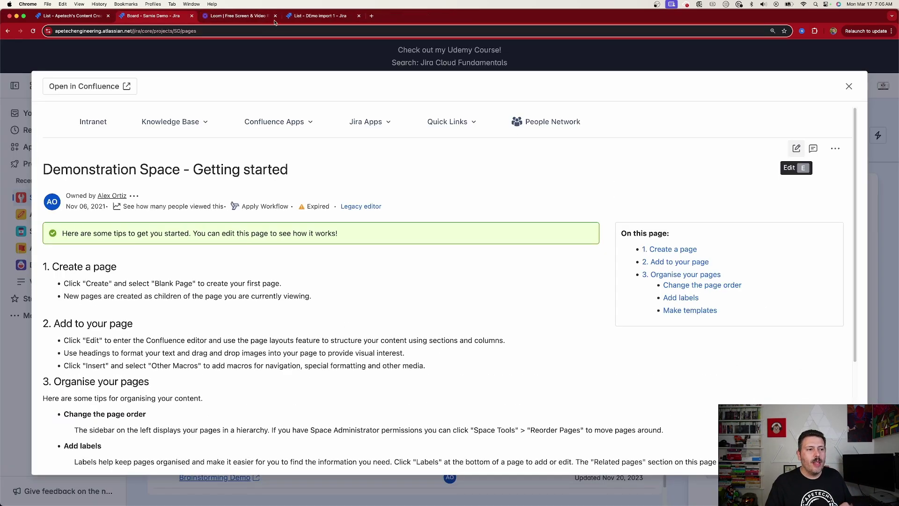
click(849, 86)
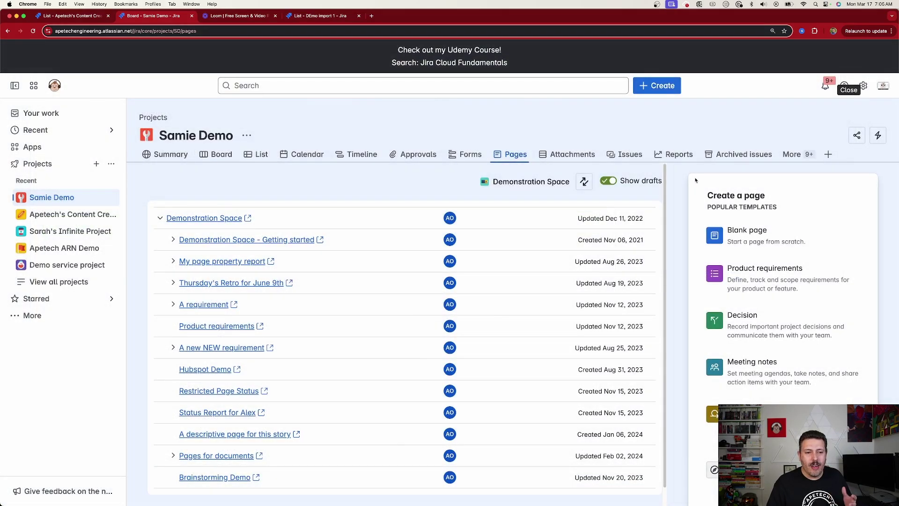
Switch the Samie Demo project to its List view.
click(258, 155)
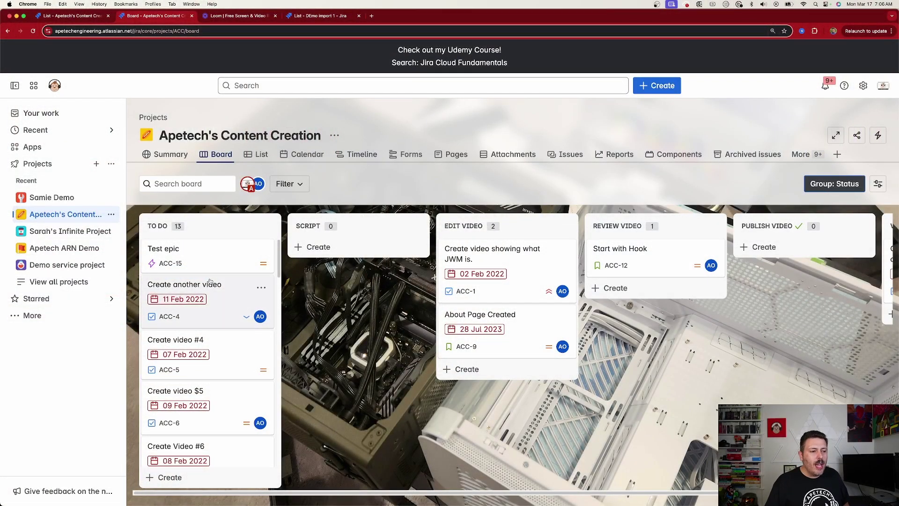
On the Create another video issue (ACC-4), start adding existing Confluence content.
click(222, 287)
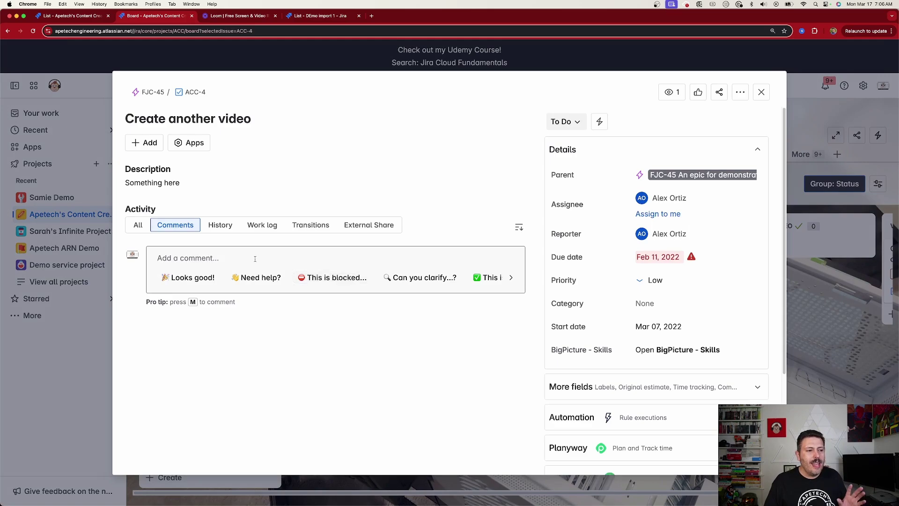
click(146, 149)
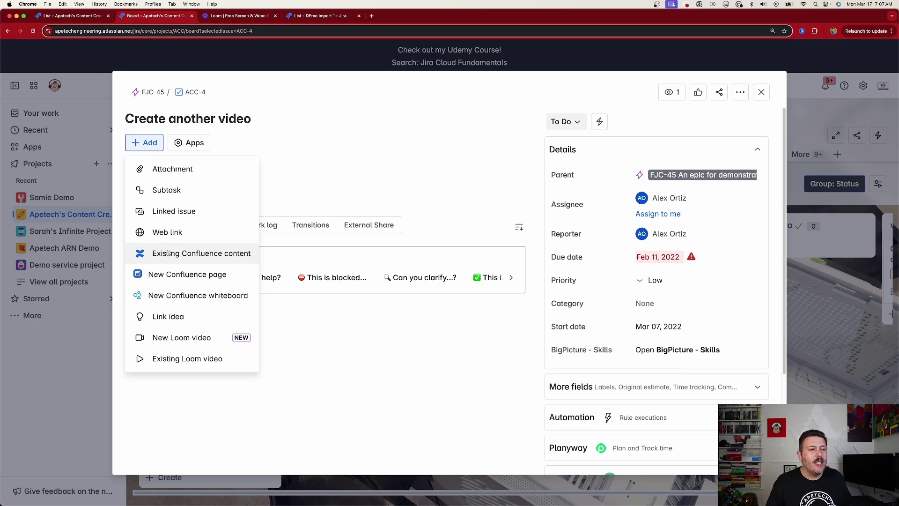
click(169, 253)
Link the Demonstration Space page to ACC-4 and preview it.
click(188, 240)
click(169, 340)
click(295, 244)
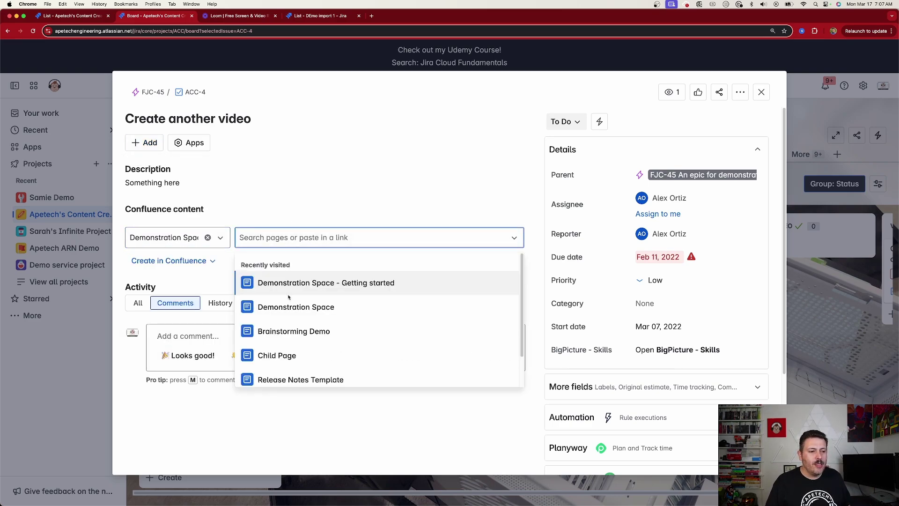
click(294, 310)
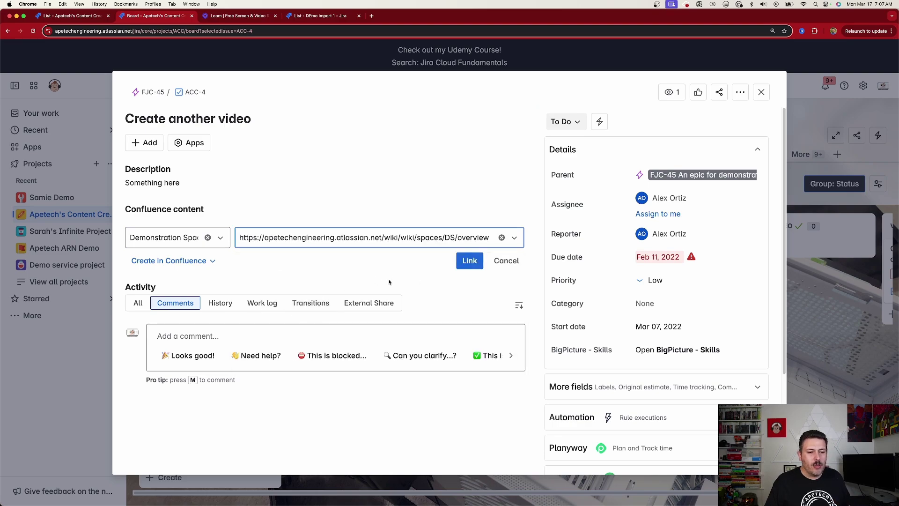
click(470, 262)
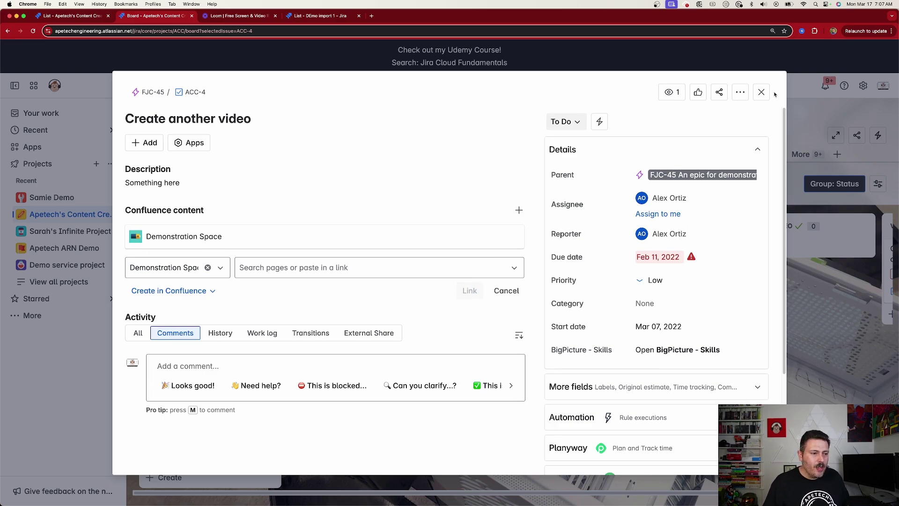
click(140, 237)
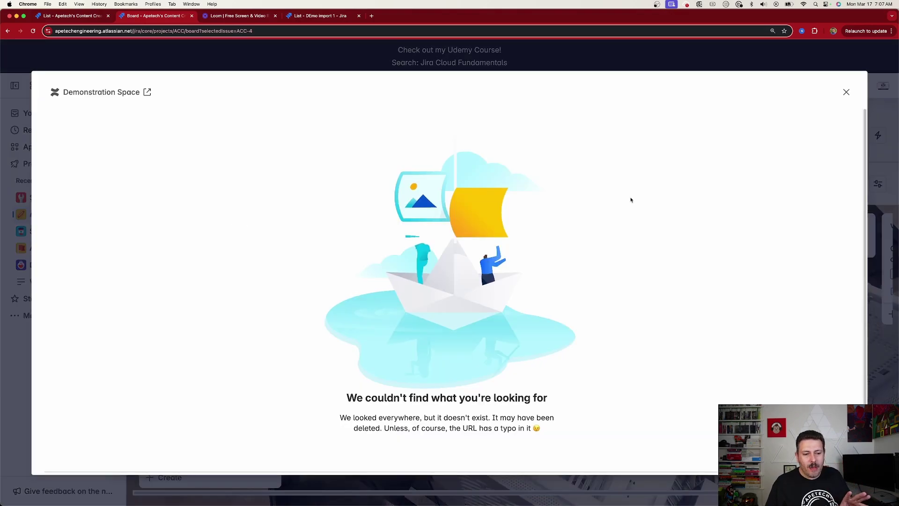
Open ACC-4 as a full page and delete the broken Demonstration Space Confluence link.
click(846, 92)
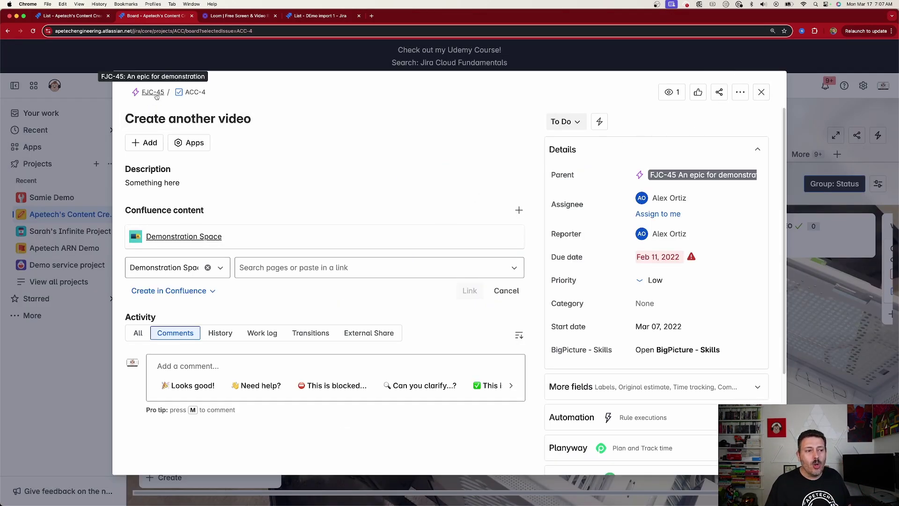
click(193, 92)
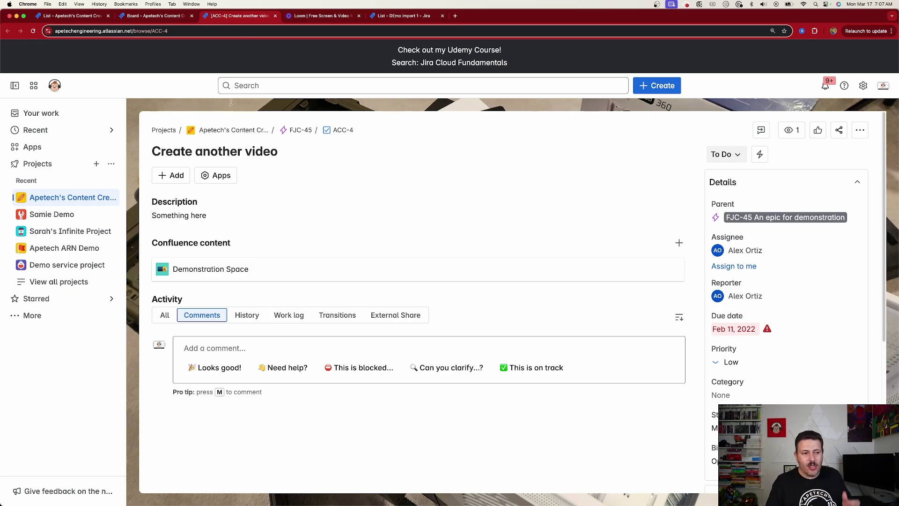
click(166, 272)
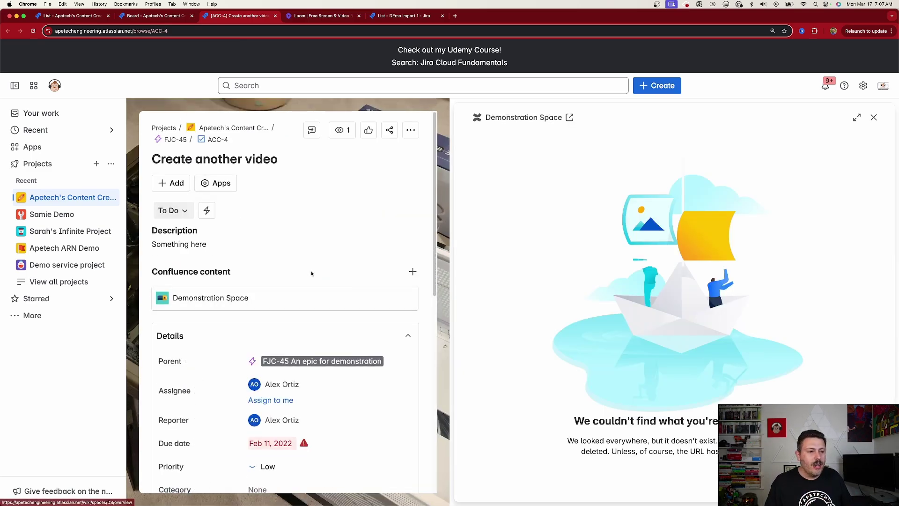
click(408, 298)
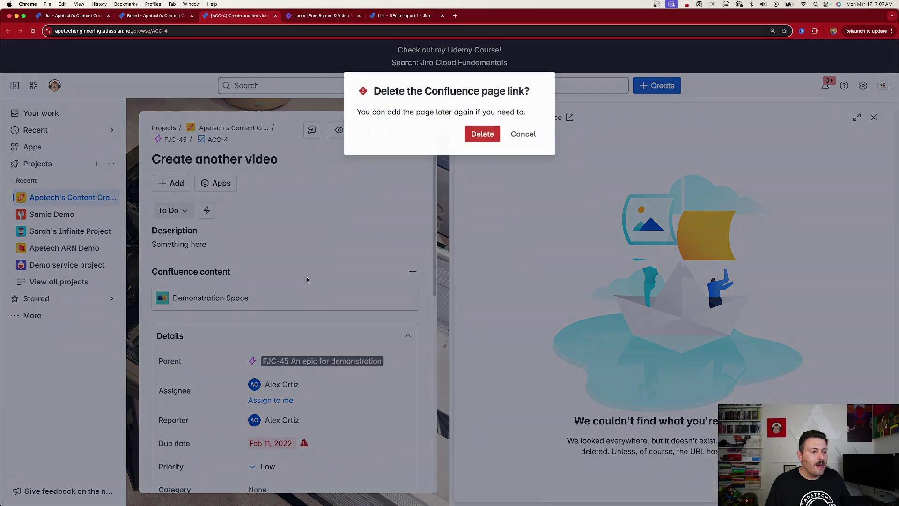
click(477, 139)
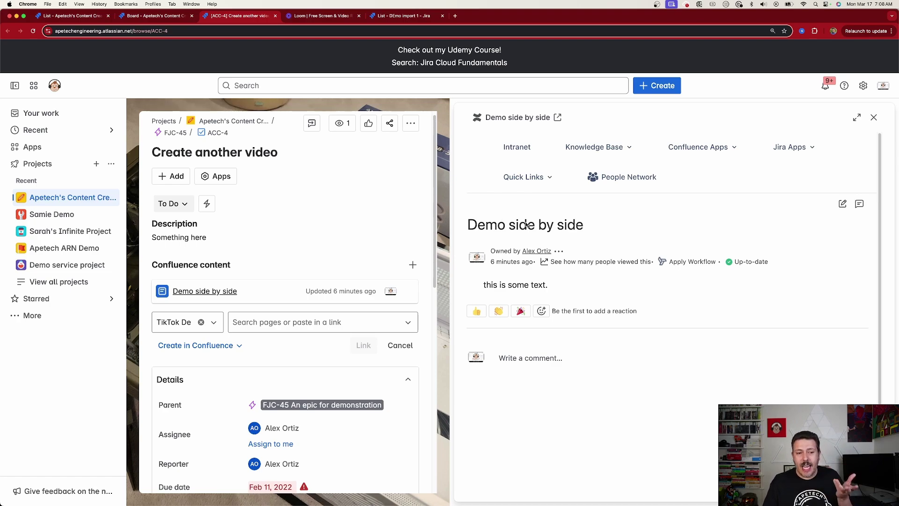
Add 'Subscribe to the channel. go to linkt.ree/apetech and sign up for some 1:1 help' to Demo side by side and update it.
drag(483, 285, 527, 285)
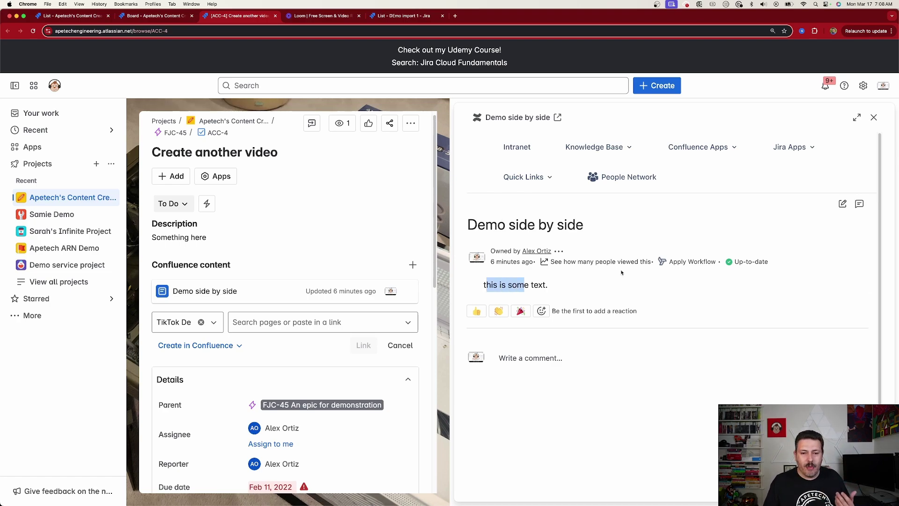
click(842, 204)
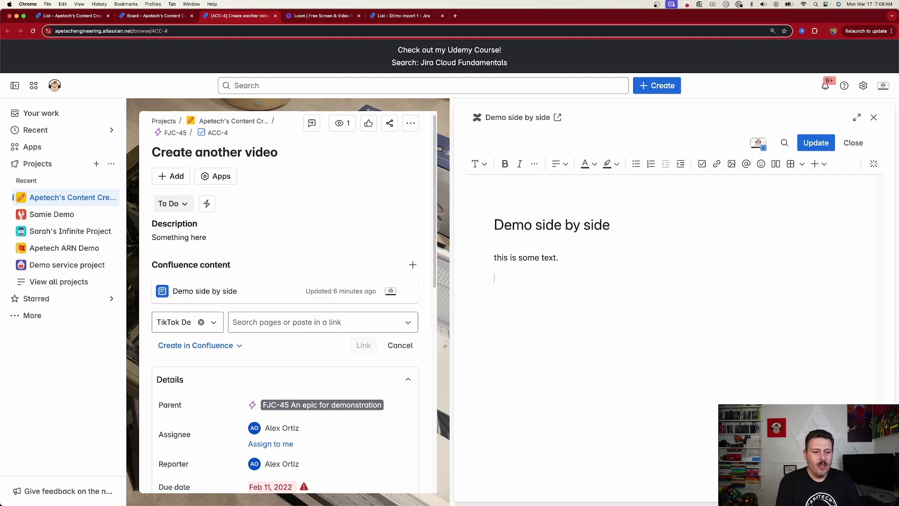
text(Subscribe to the channel. go to )
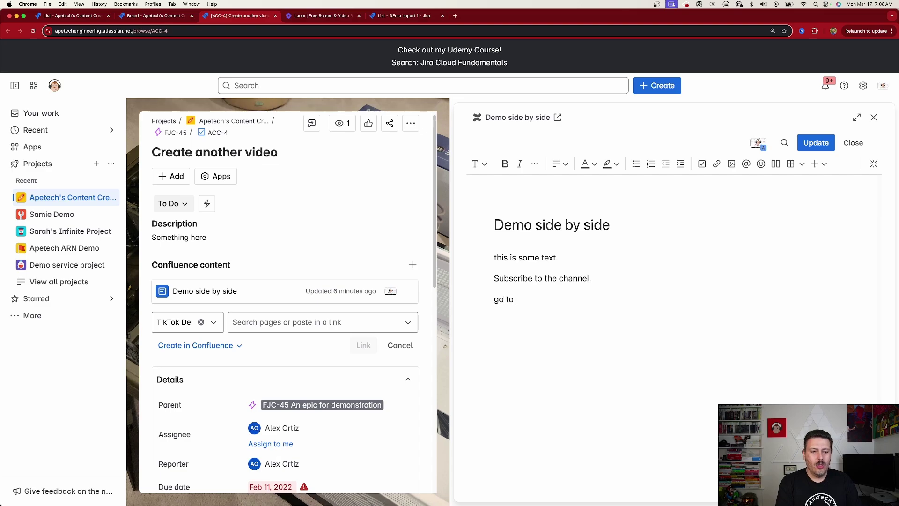
text(link)
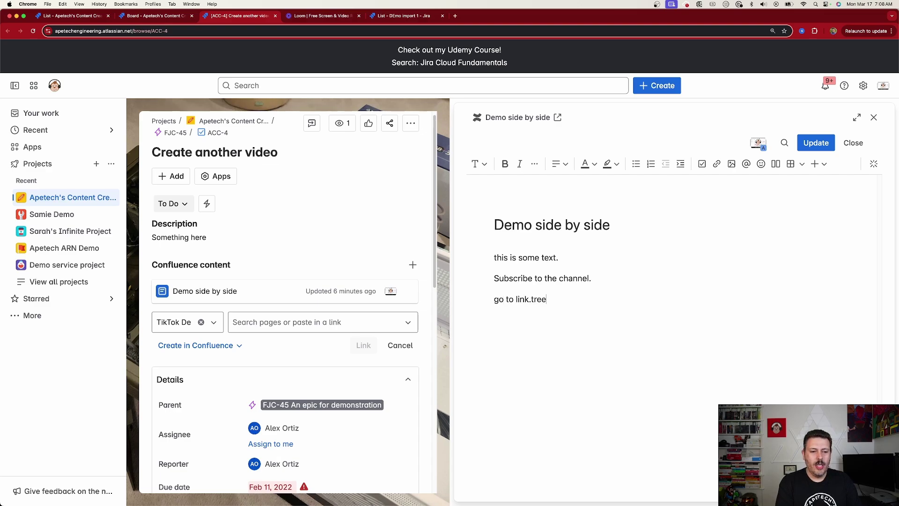
text(t.ree/apetech and sign up for some 1:1 help!)
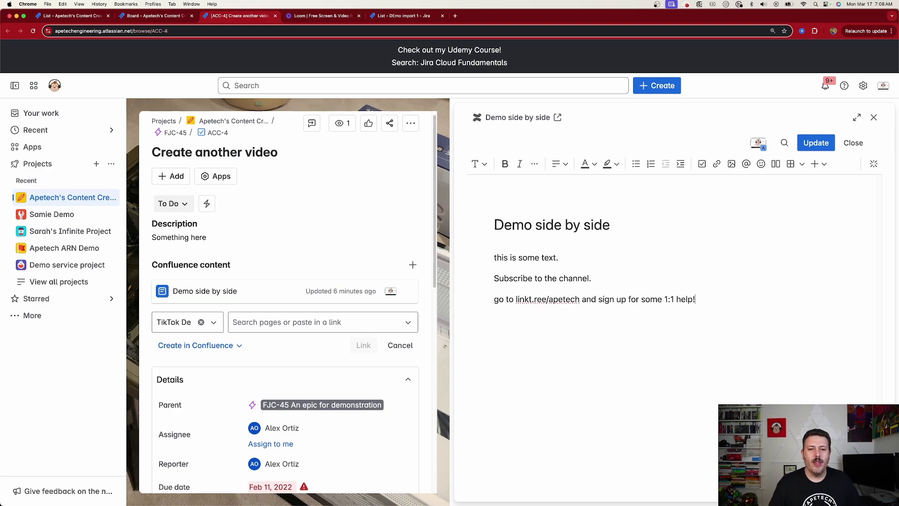
click(816, 143)
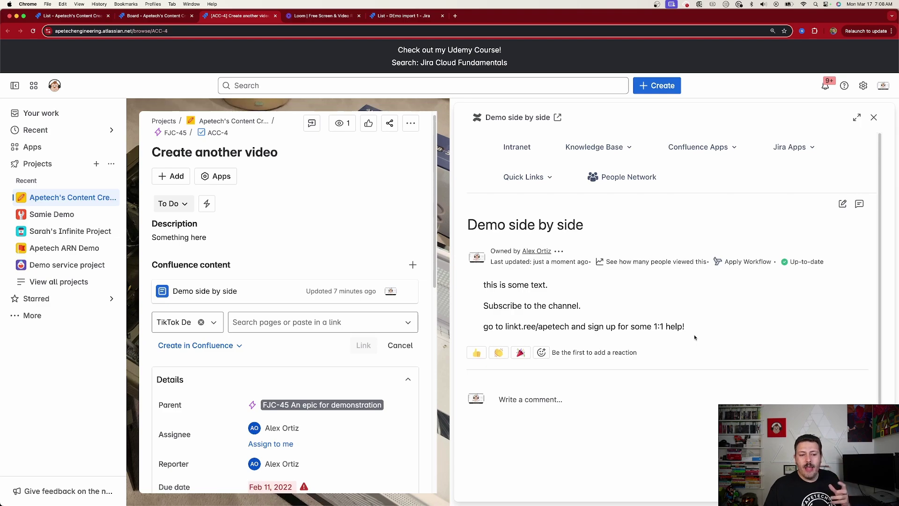
Load linktr.ee/apetech in a new tab, copy its address, and return to the ACC-4 tab.
click(454, 15)
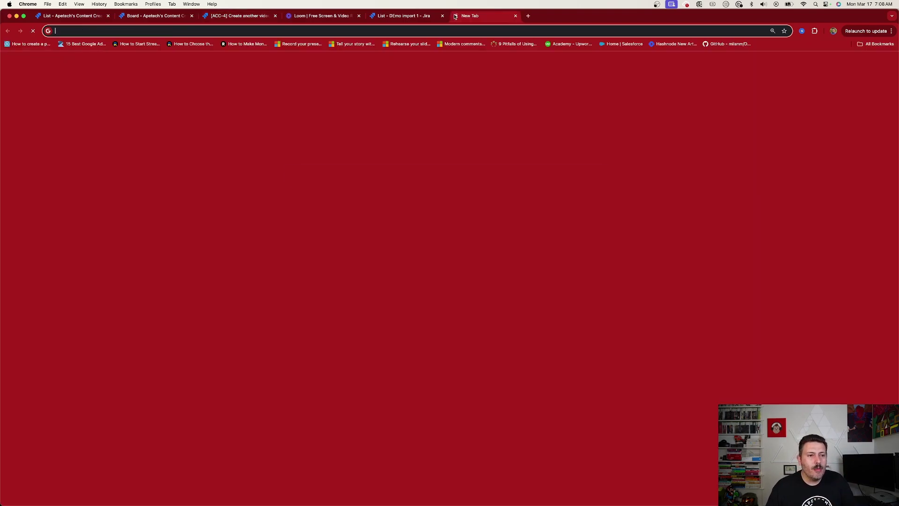
text(linktr.ee/apetech)
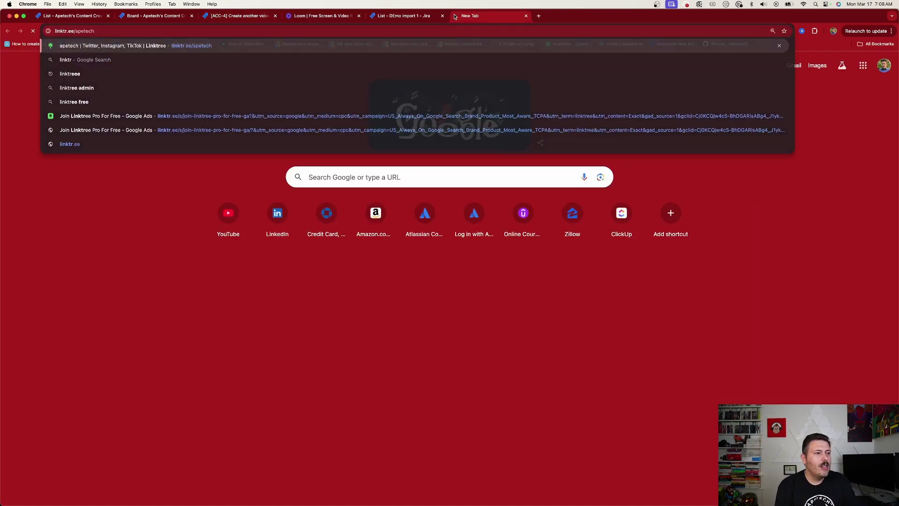
key(Return)
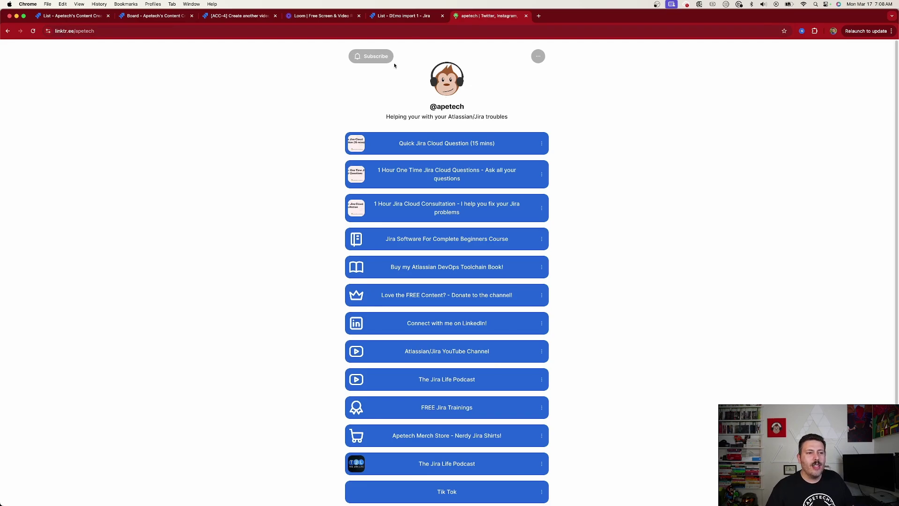
click(371, 32)
key(super+c)
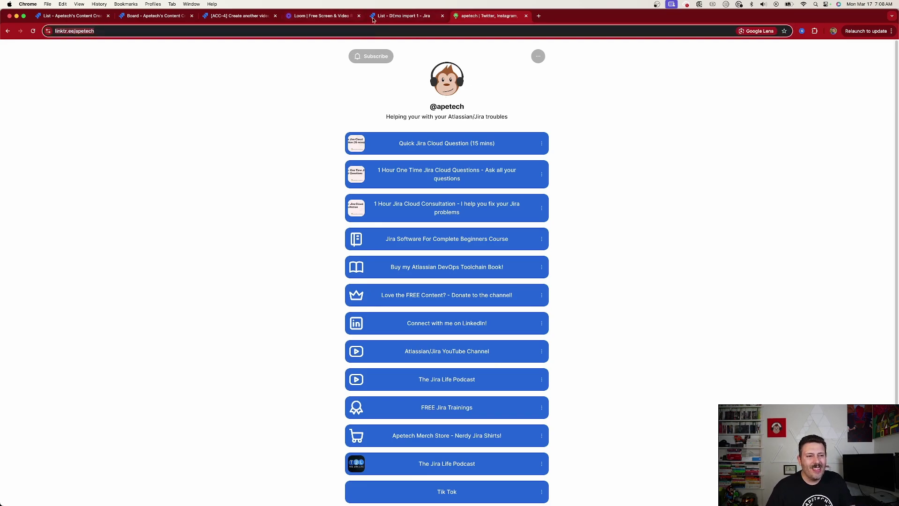
click(370, 17)
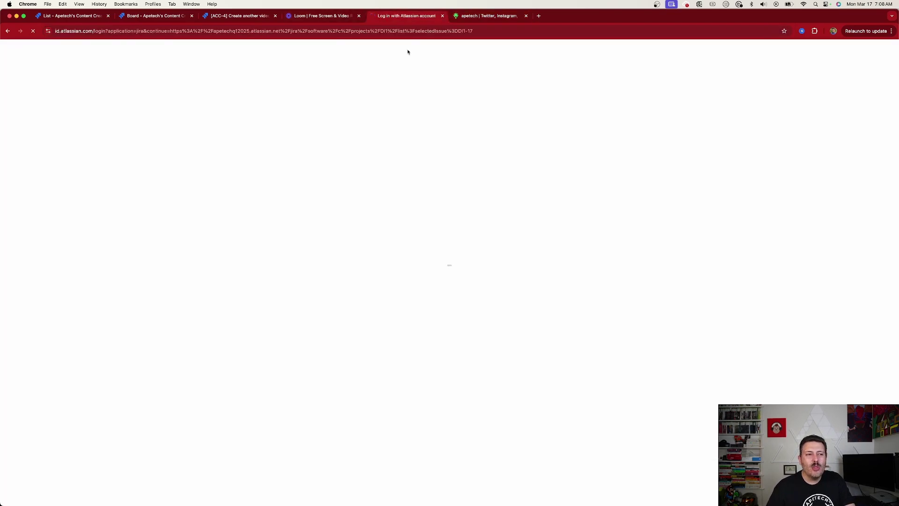
key(super+3)
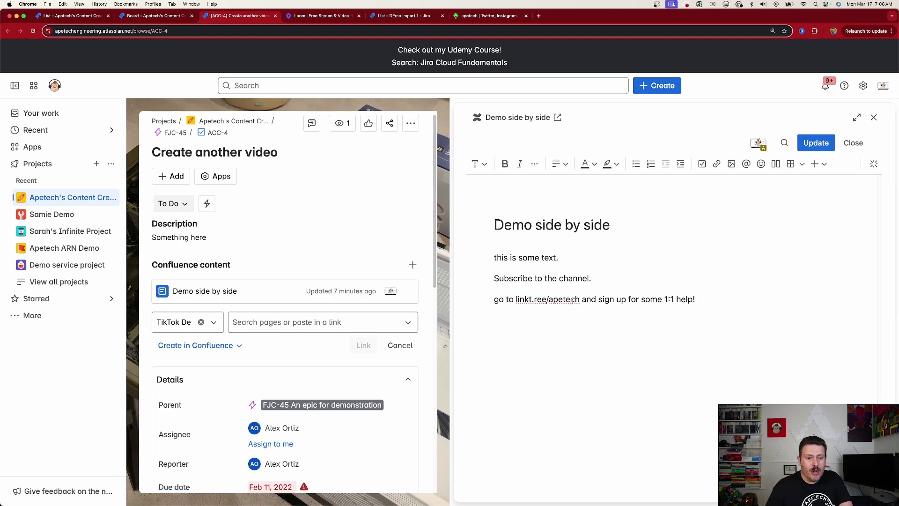
Replace linkt.ree/apetech with the pasted Linktree URL as a smart link and update the page.
drag(579, 301, 516, 302)
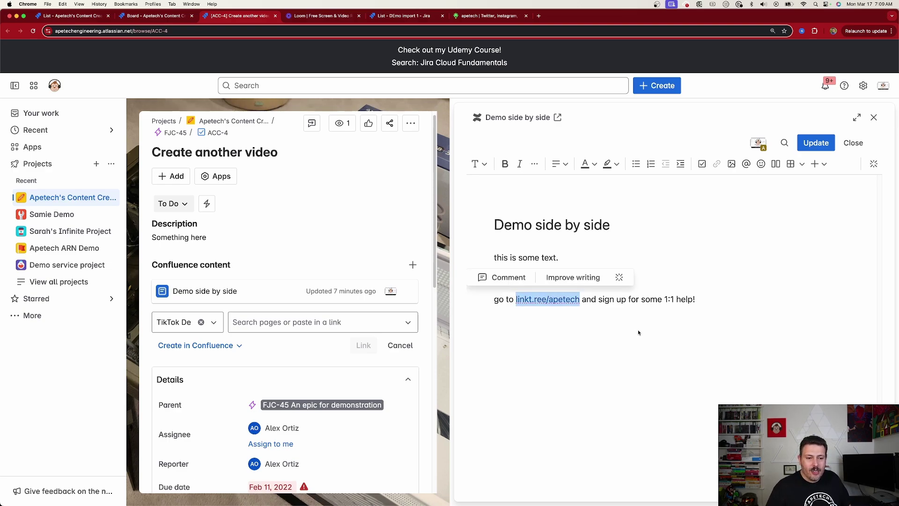
key(super+v)
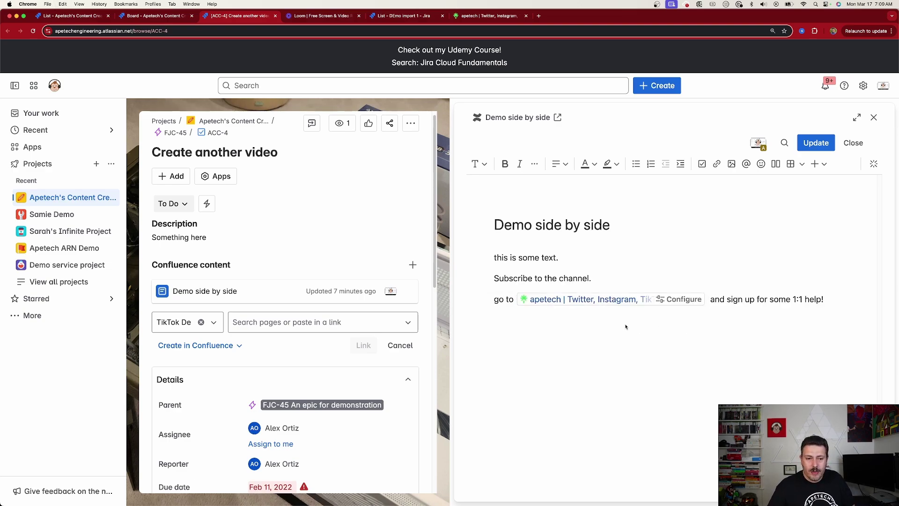
click(815, 144)
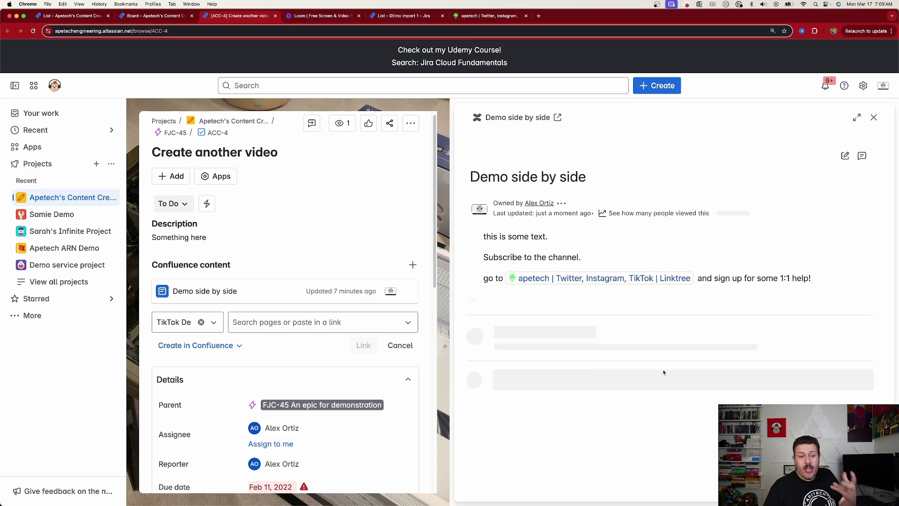
mouse_move(571, 328)
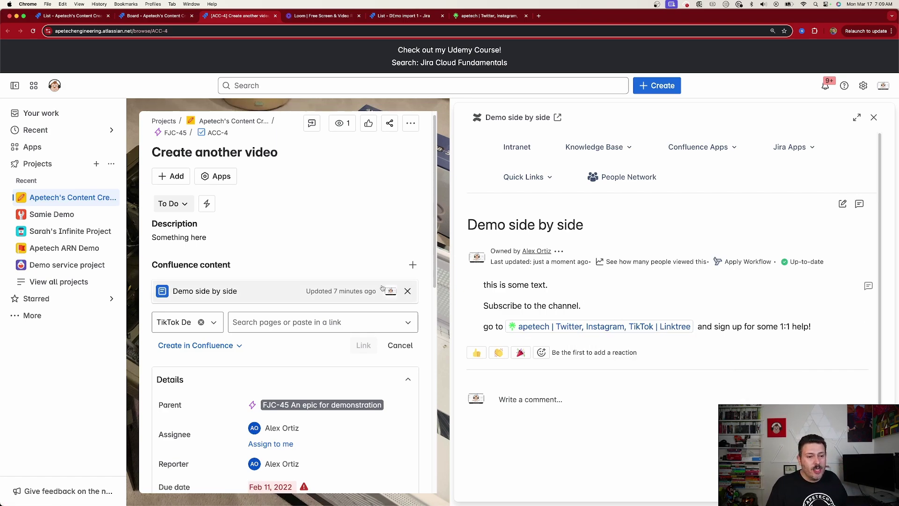
mouse_move(382, 288)
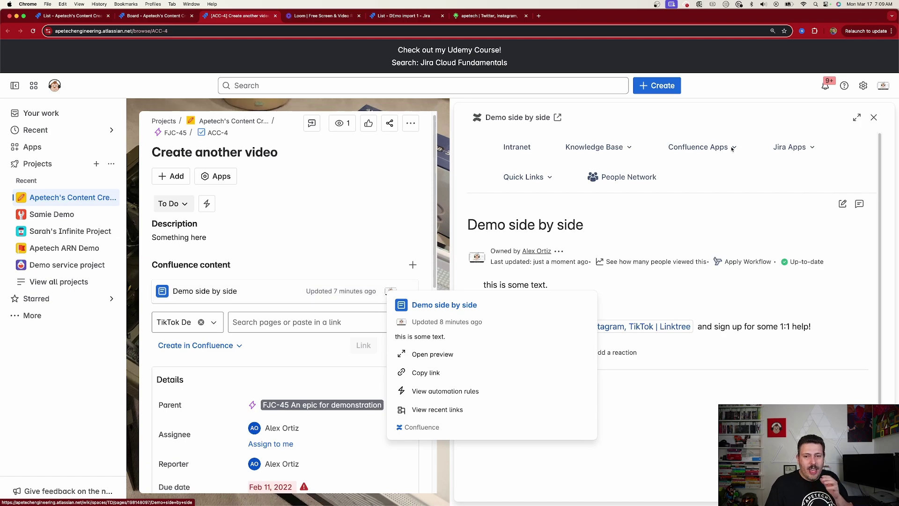
click(872, 117)
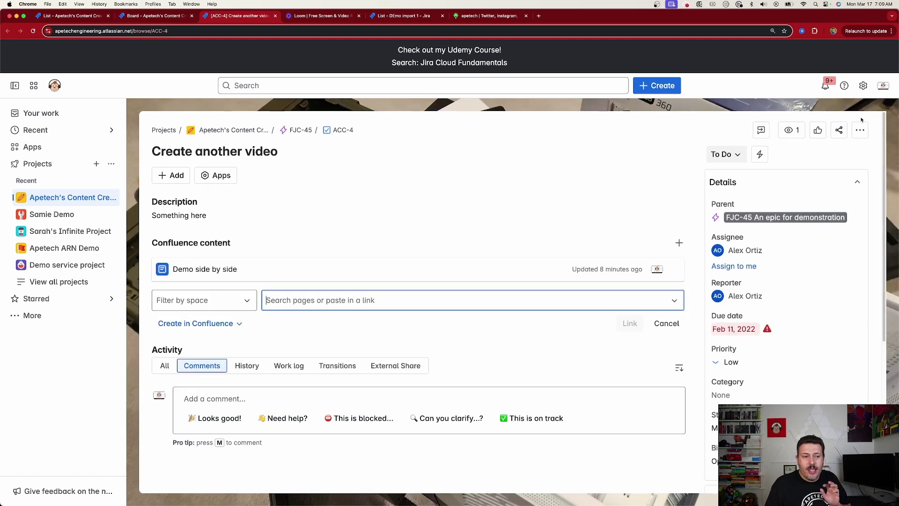
click(204, 269)
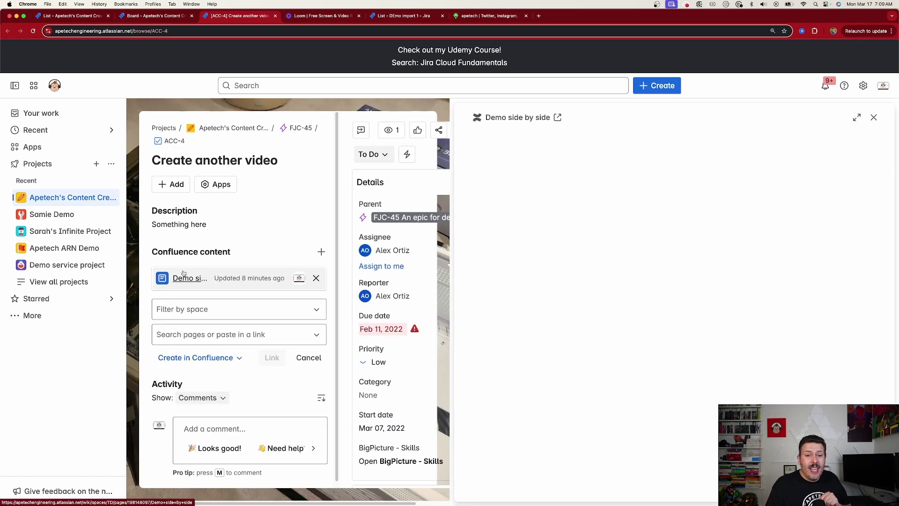
click(856, 117)
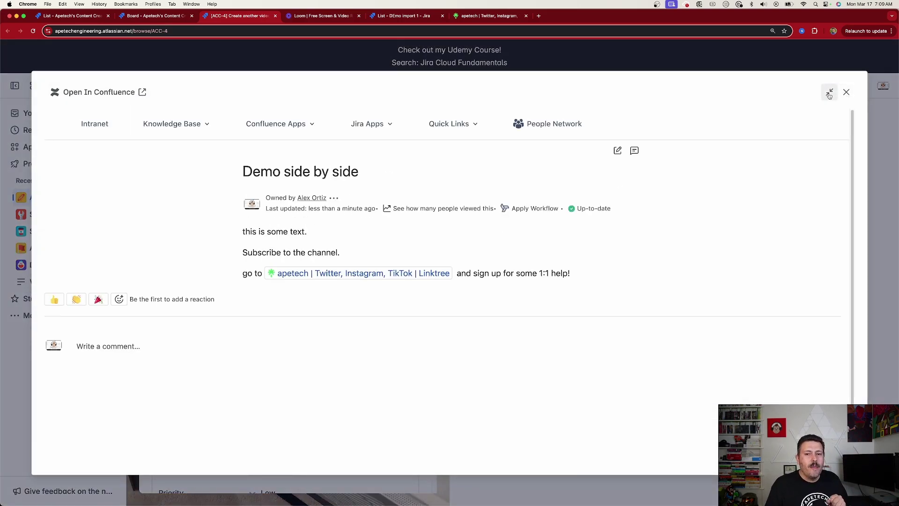
click(829, 92)
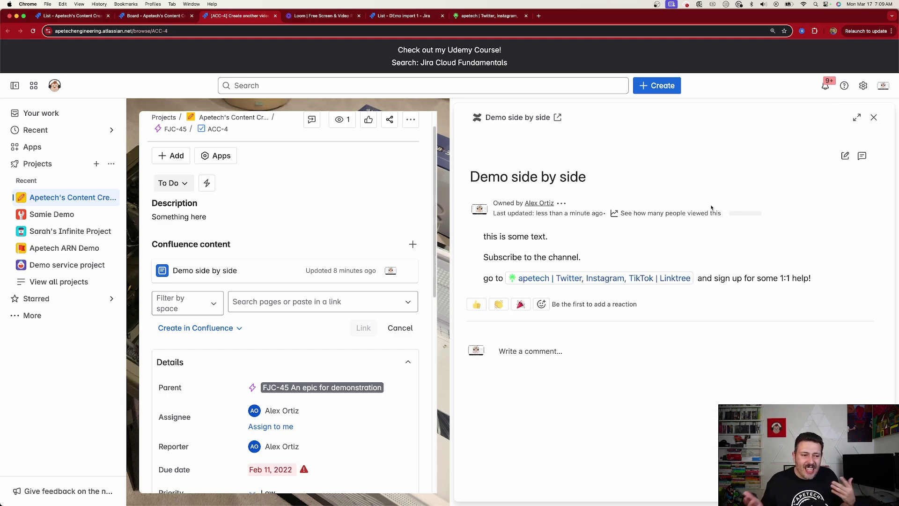